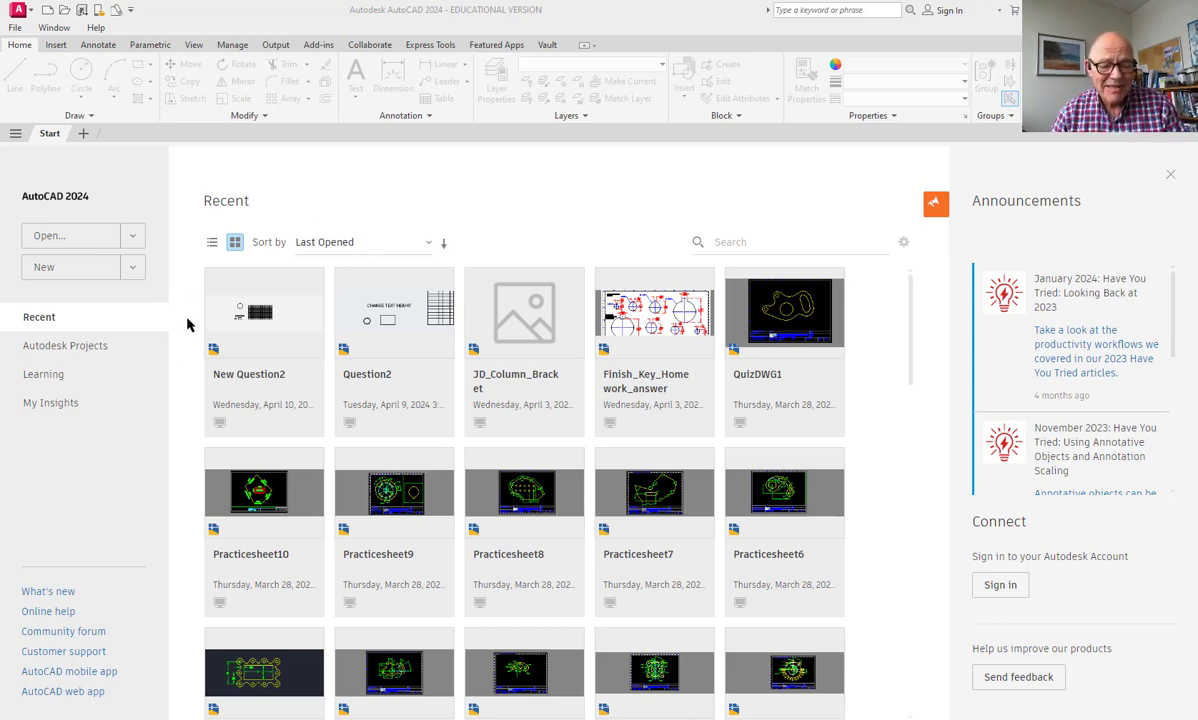
Open the New Question2 drawing from the recent files folder
click(57, 238)
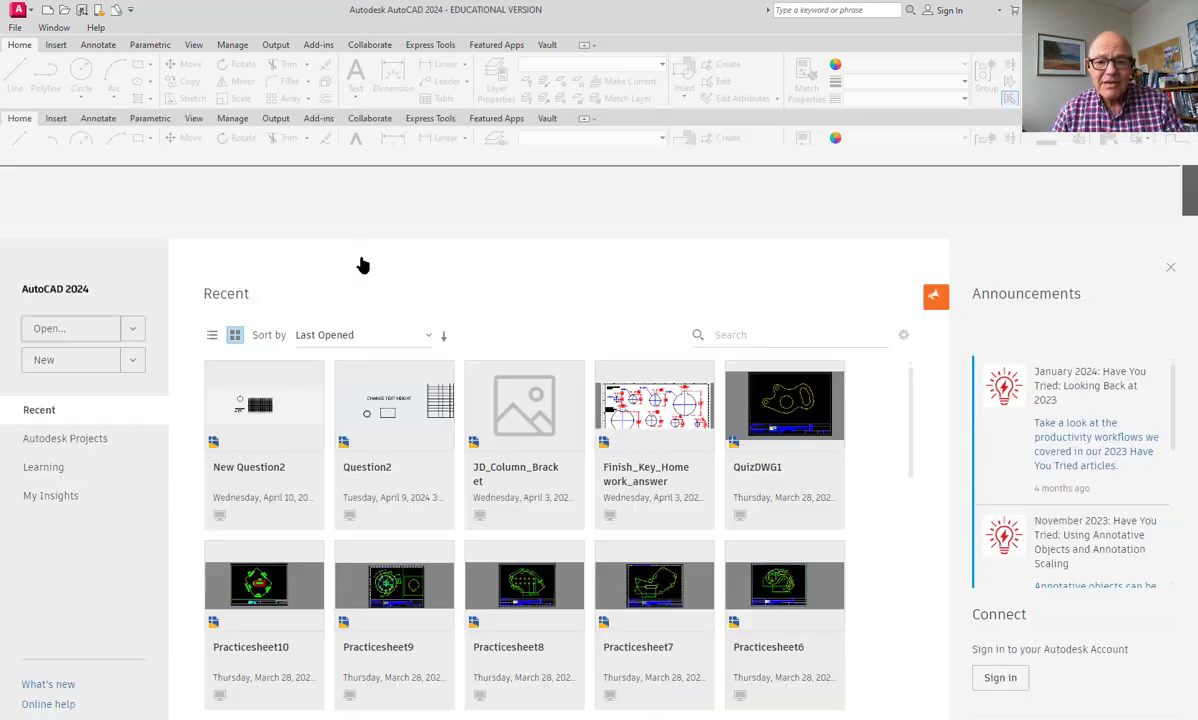
double_click(490, 337)
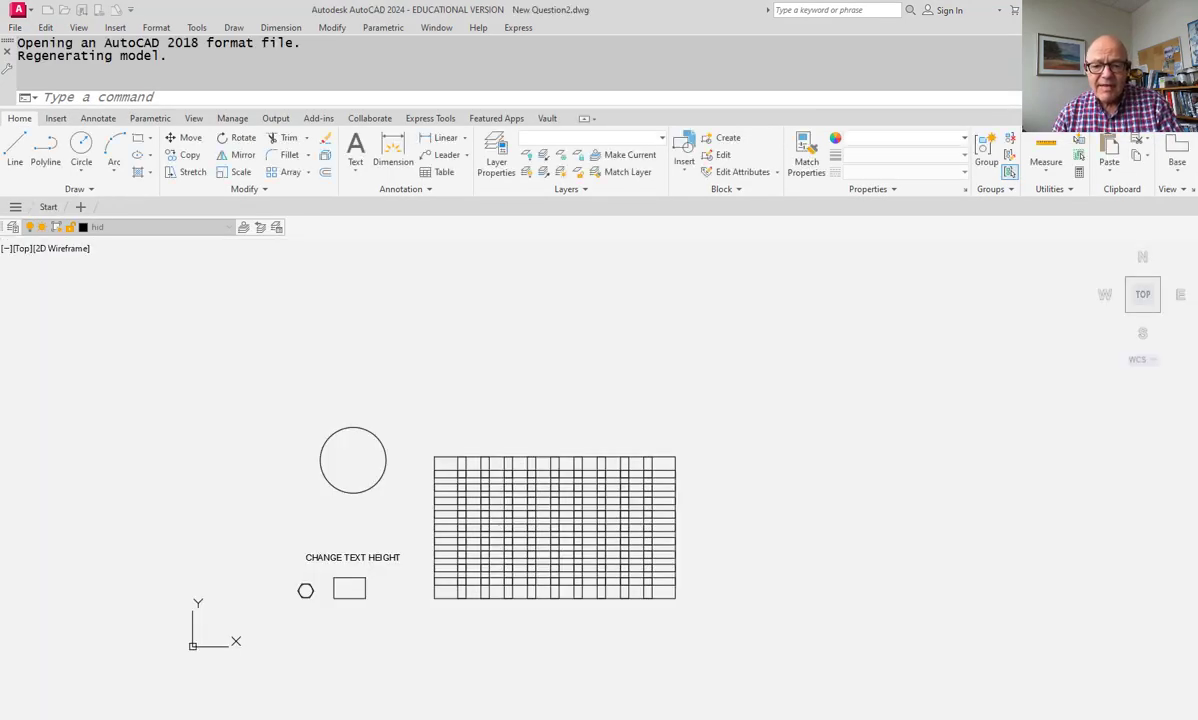
middle_drag(792, 538, 811, 439)
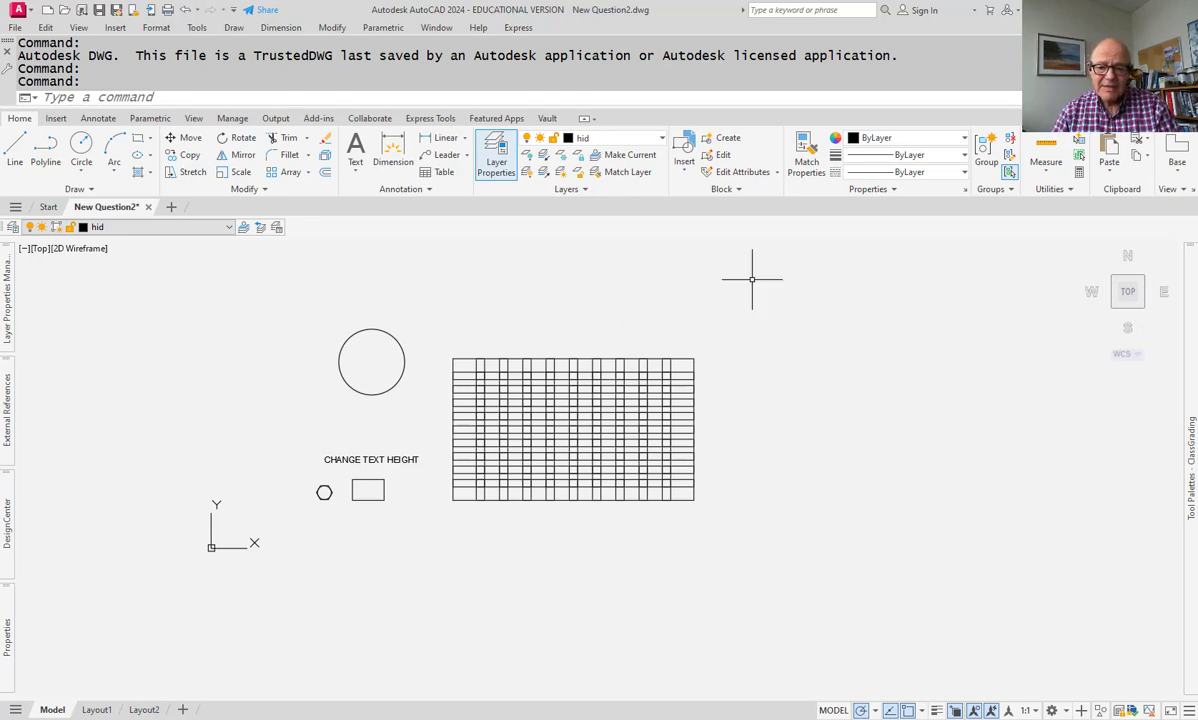
Try to select the circle, text and table grid in model space, individually and with selection windows
click(724, 260)
key(Escape)
double_click(340, 445)
click(486, 304)
click(488, 306)
double_click(656, 373)
click(797, 405)
click(730, 380)
click(511, 522)
click(765, 355)
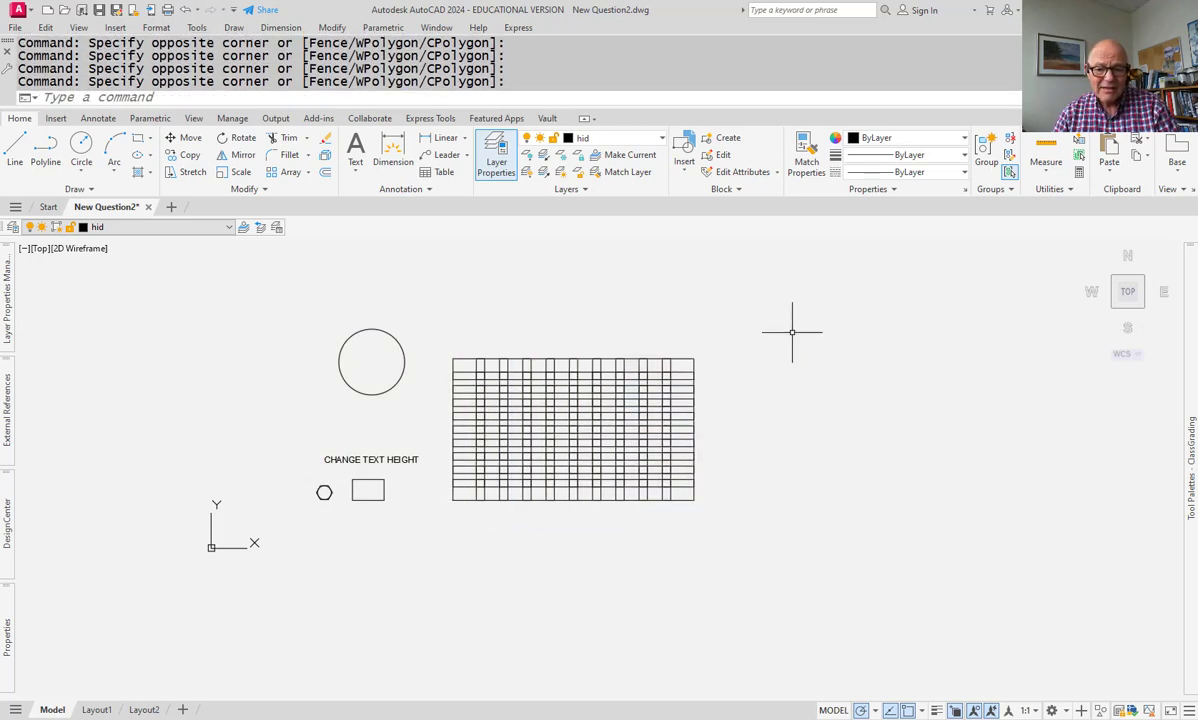
Thaw layer 0 and try again to select the drawing objects with crossing windows
click(661, 138)
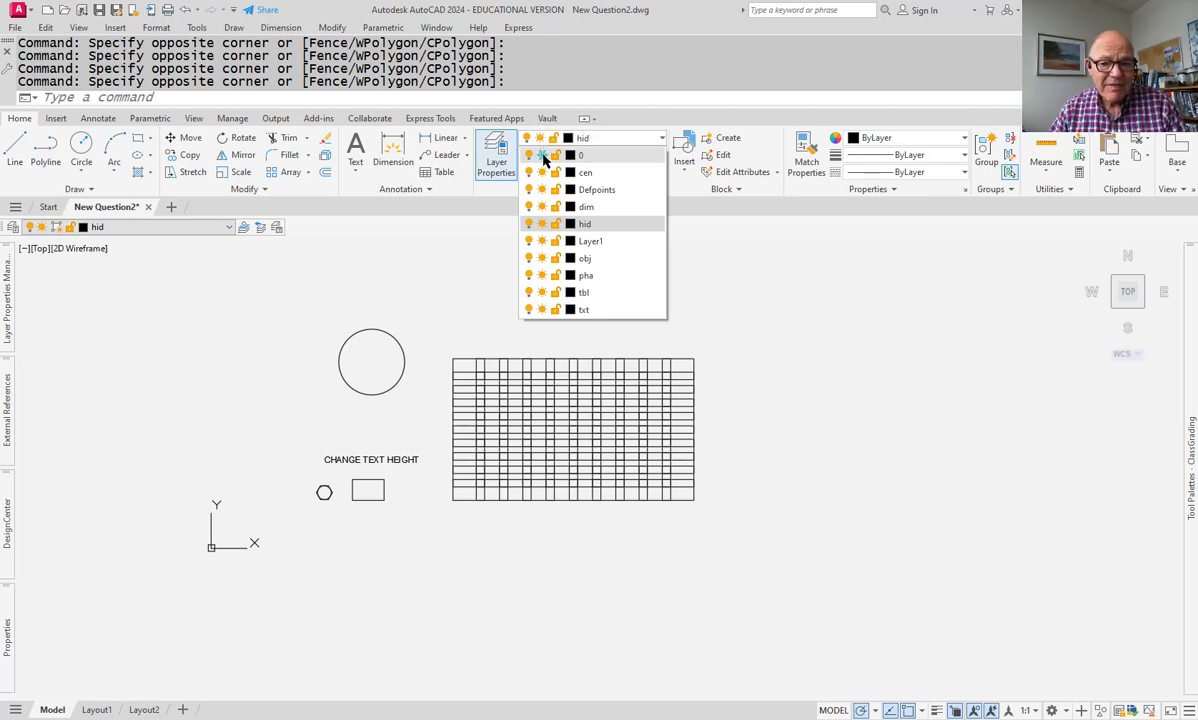
click(543, 157)
click(816, 299)
click(815, 266)
click(275, 507)
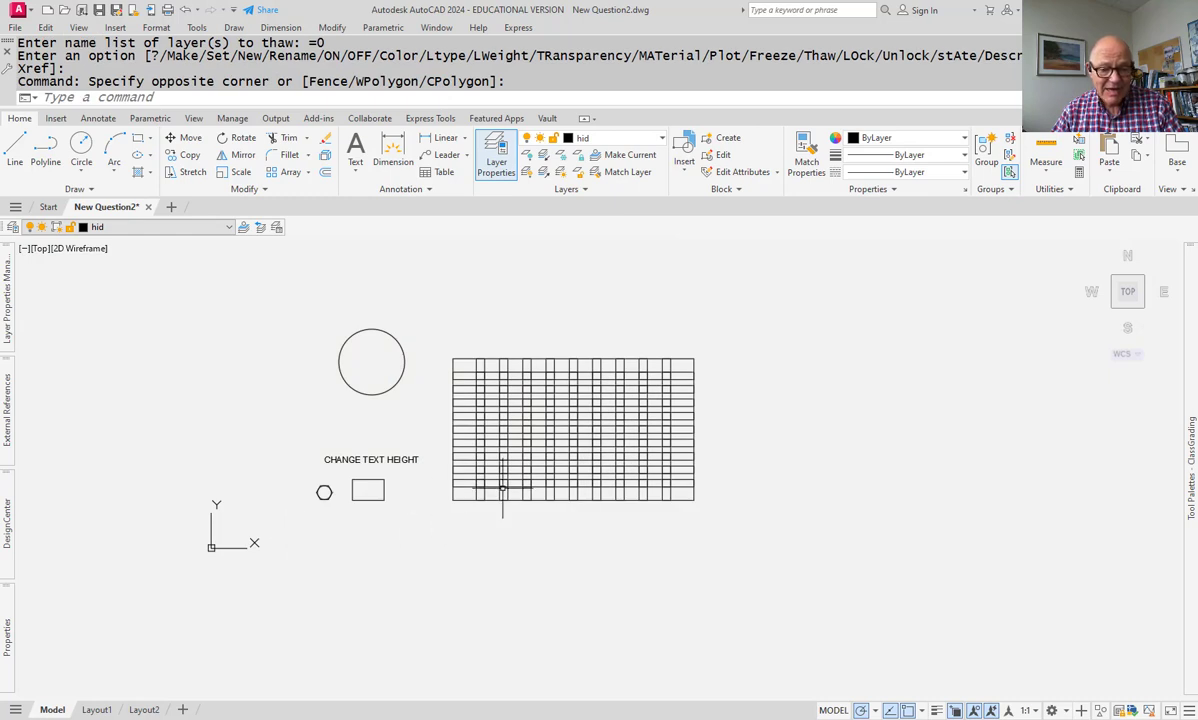
click(802, 288)
click(390, 552)
click(758, 313)
click(268, 534)
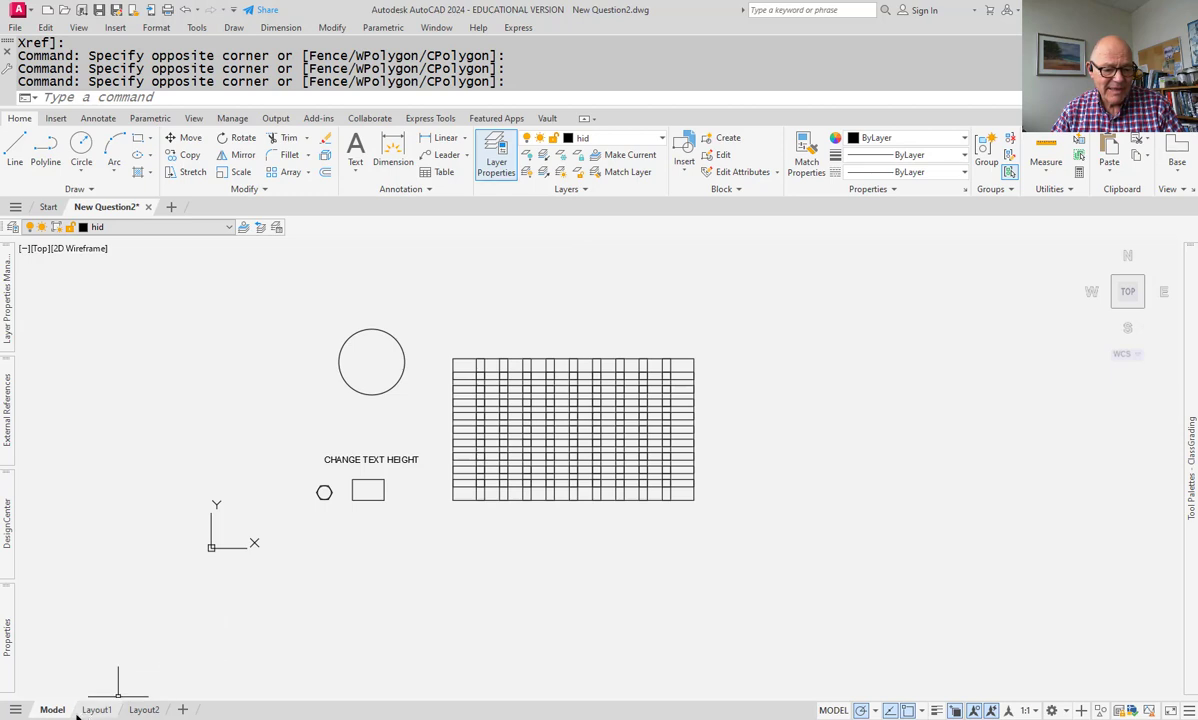
Switch to Layout1, activate its viewport and test a crossing selection in the area above the table grid
click(96, 709)
double_click(682, 348)
click(717, 341)
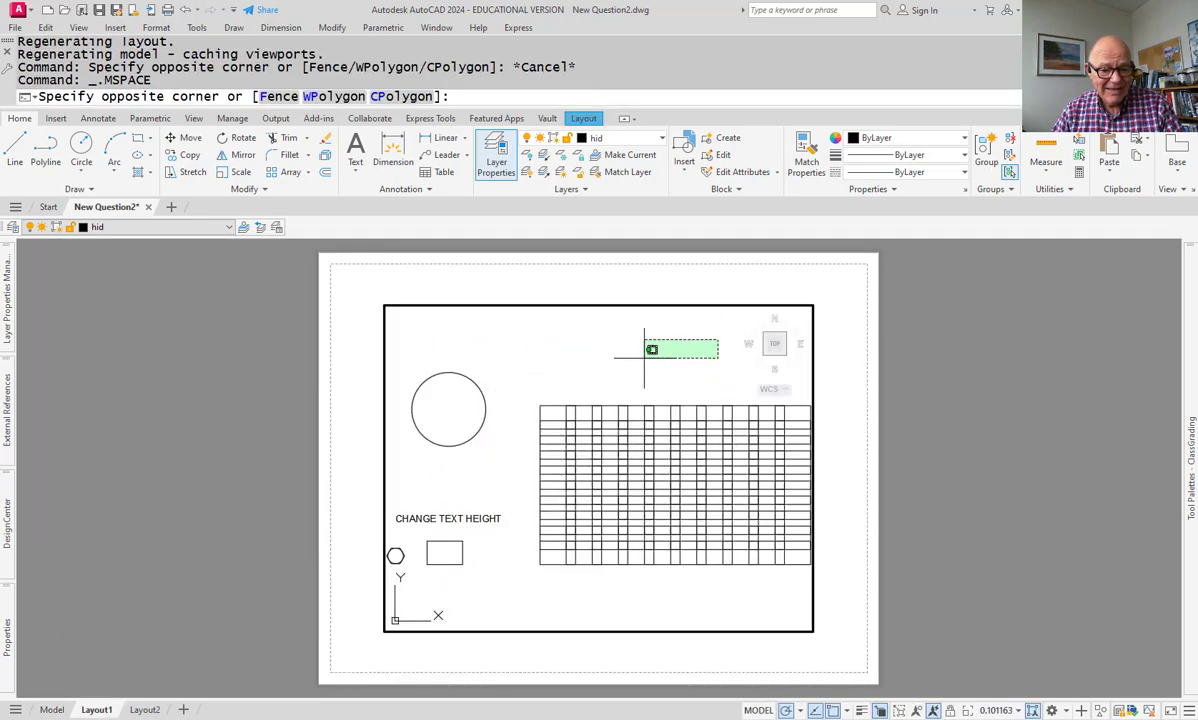
click(615, 345)
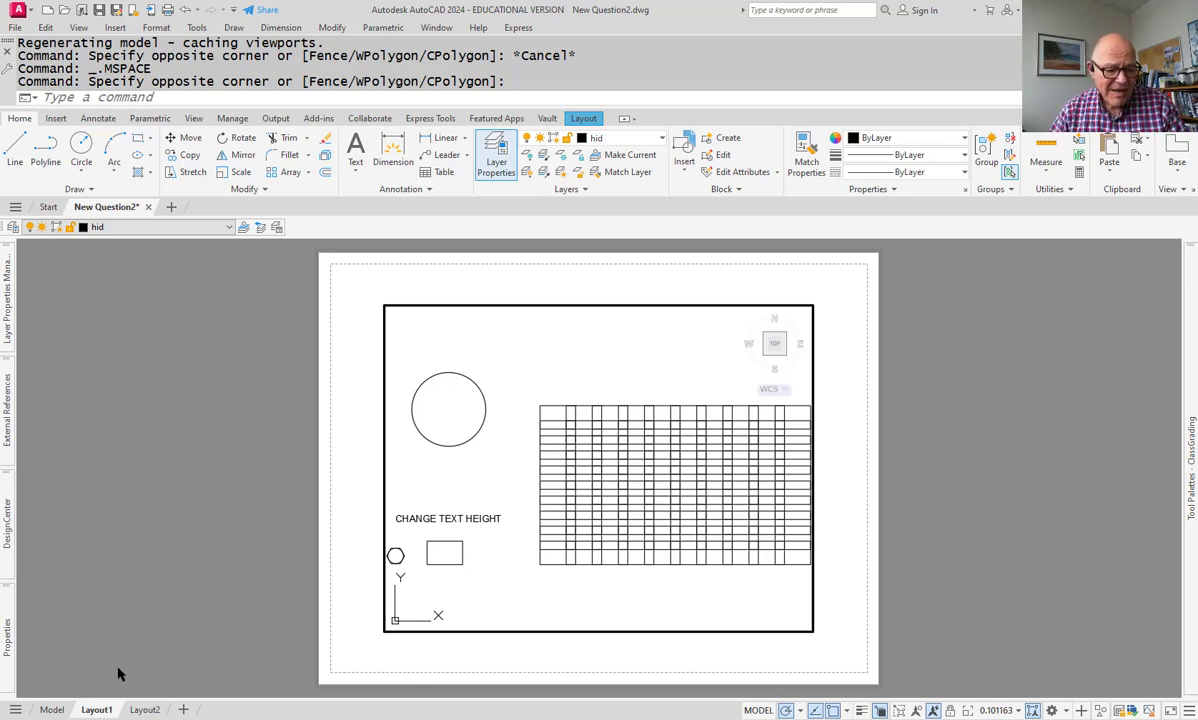
Return to model space and try to select all the objects with one crossing window
click(52, 710)
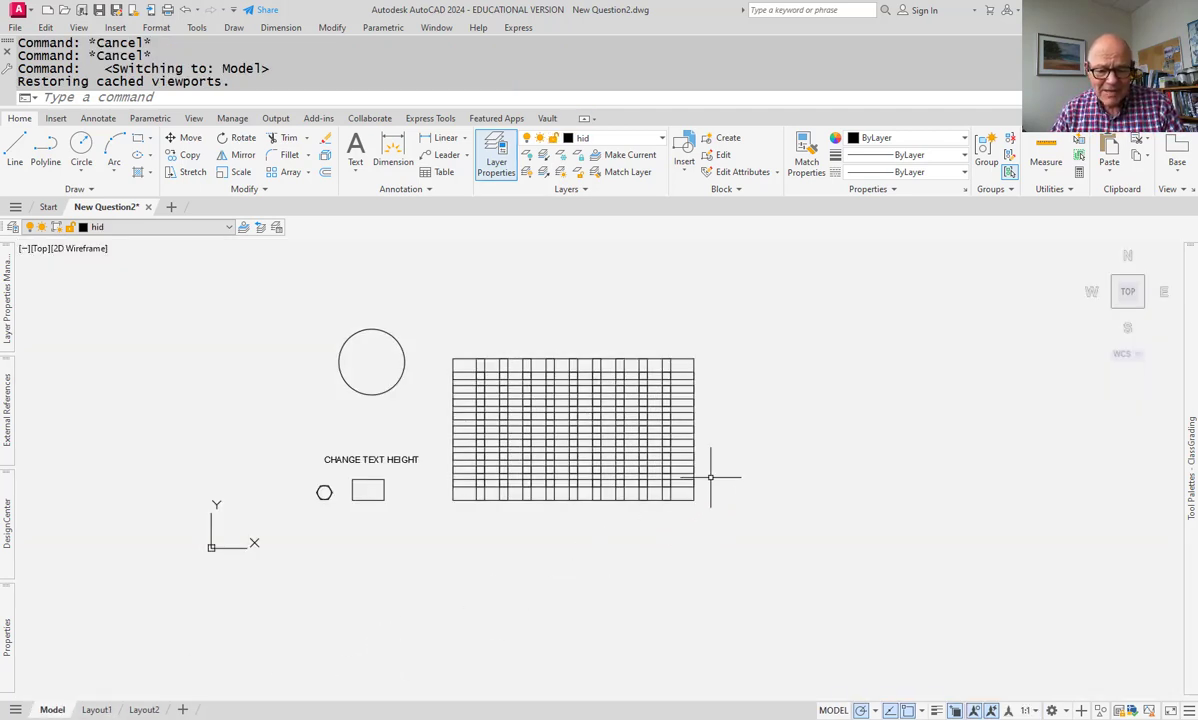
click(817, 273)
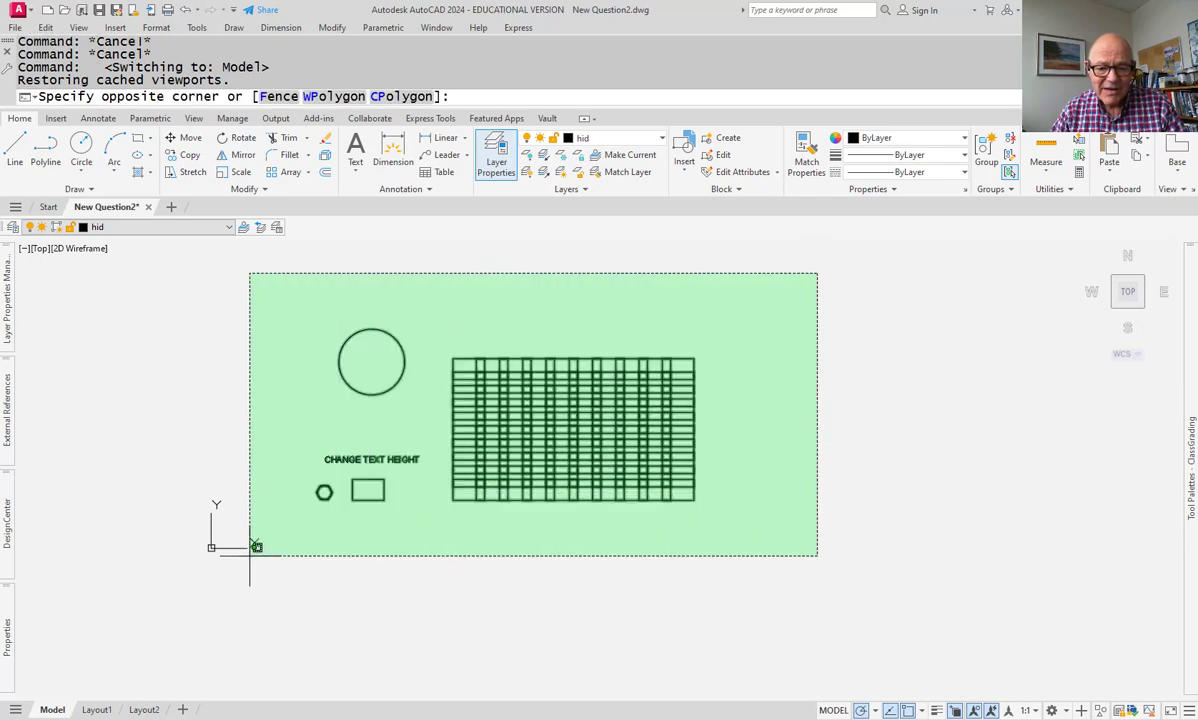
click(250, 555)
key(Escape)
key(Escape)
Undo the last command, then use UNDO with the Back option to revert everything done in the drawing
text(u)
key(Return)
text(undo)
key(Return)
text(b)
key(Return)
text(y)
key(Return)
Test whether crossing windows can select the objects in the reverted drawing
click(712, 376)
click(414, 540)
click(597, 351)
click(349, 599)
Thaw layer 0 and regenerate the model
click(618, 138)
click(543, 157)
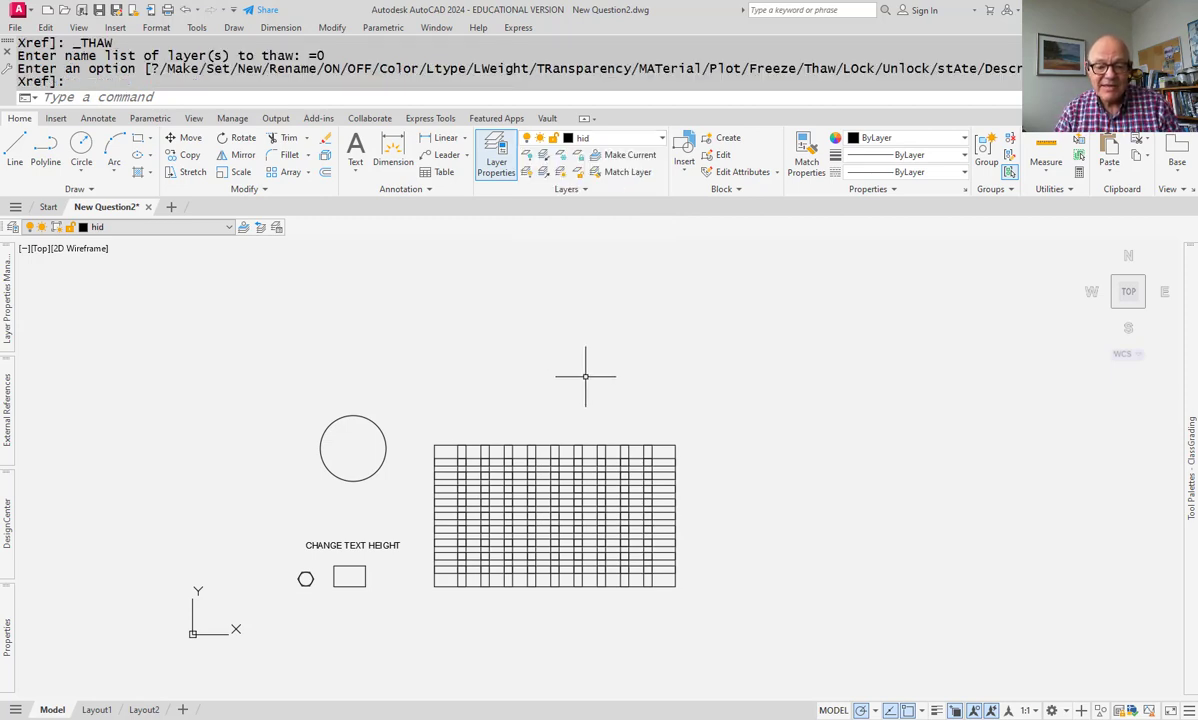
text(RE)
key(Return)
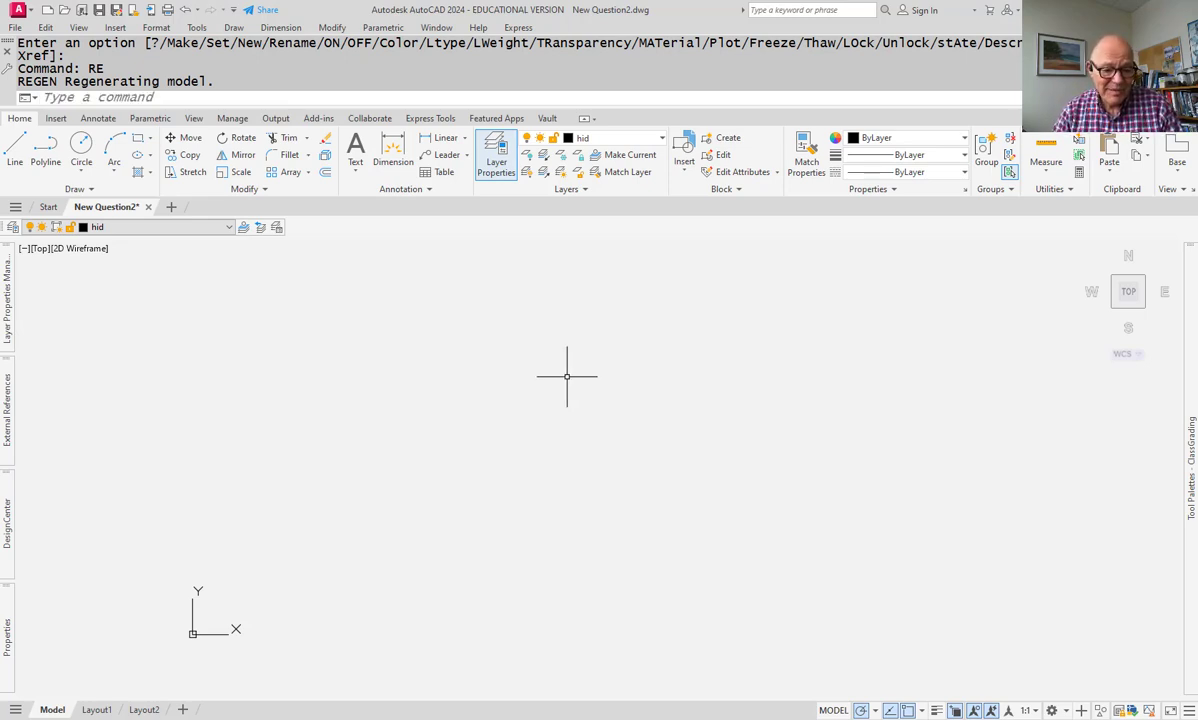
Check the drawing in Layout1, return to model space and regenerate the model again
click(97, 710)
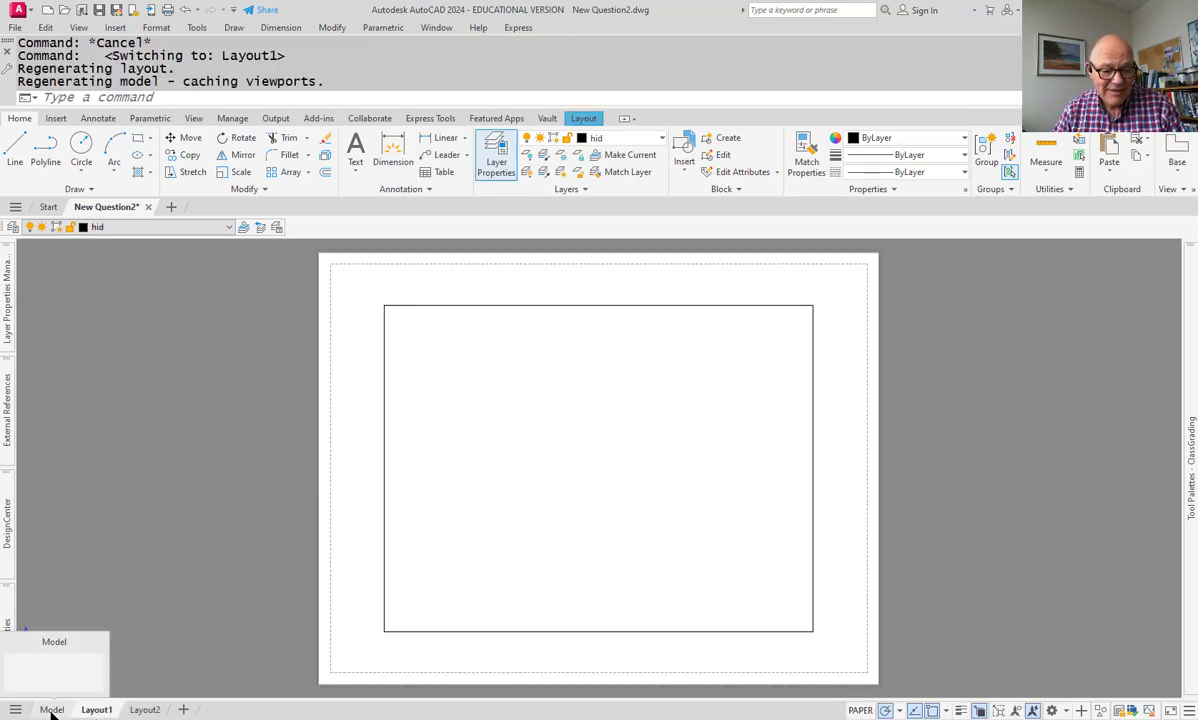
click(52, 710)
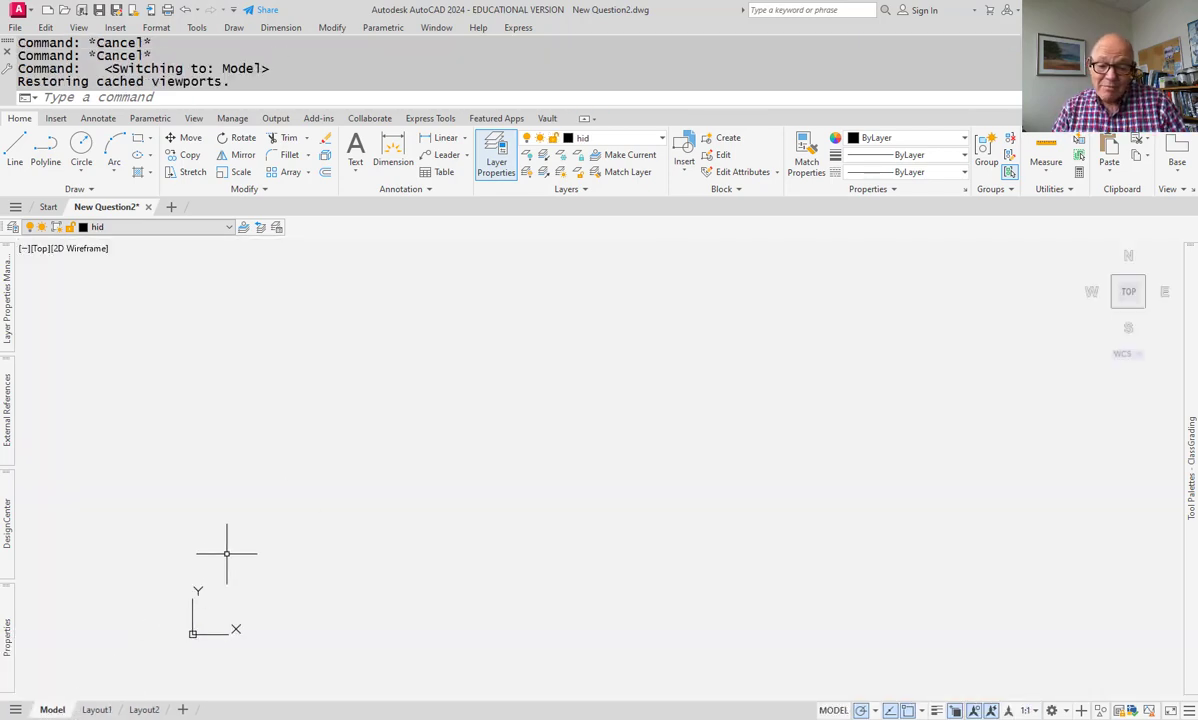
text(RE)
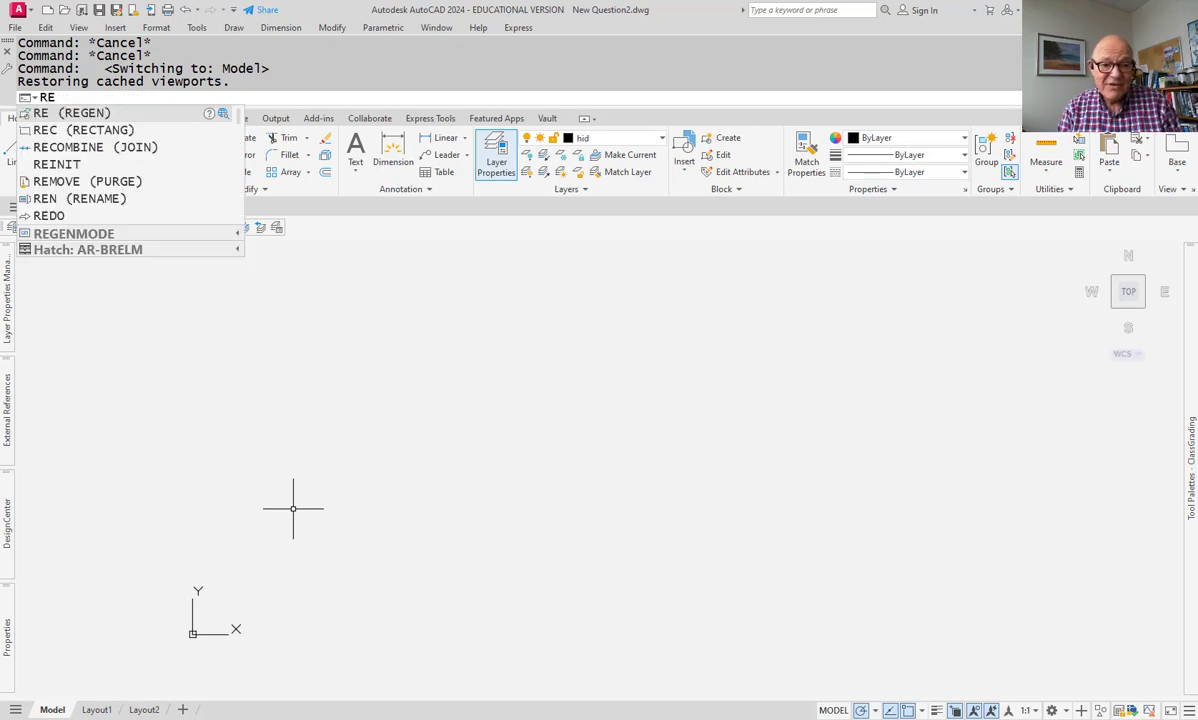
key(Return)
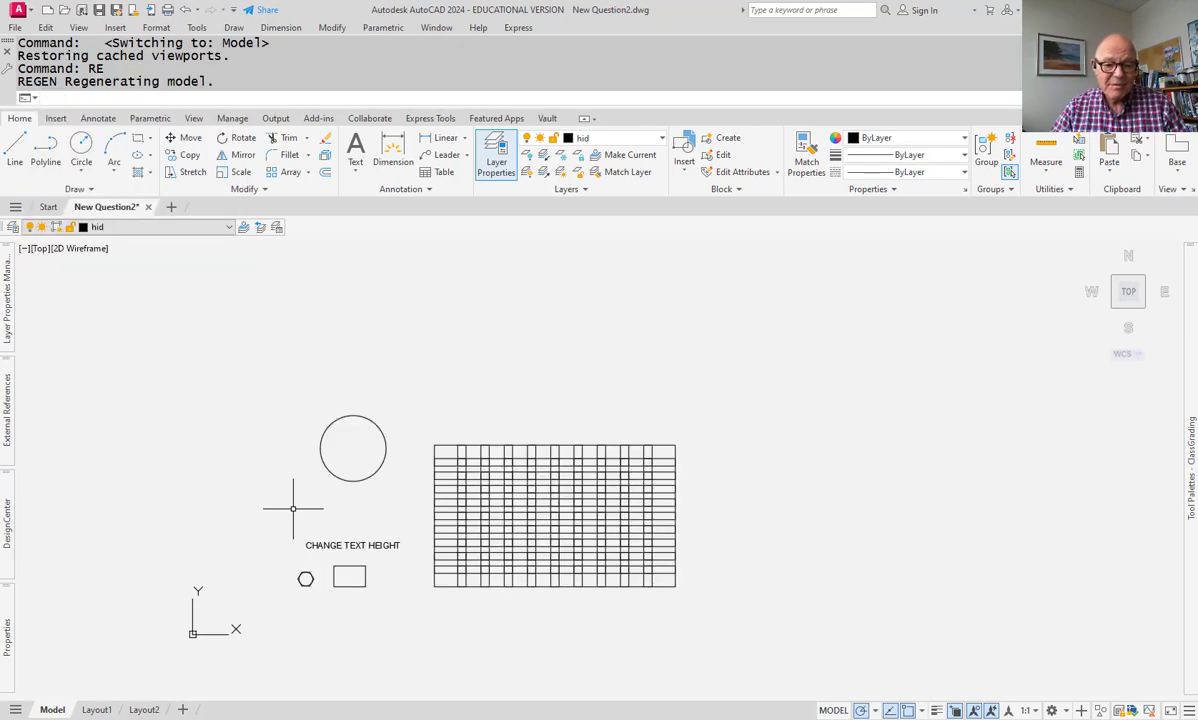